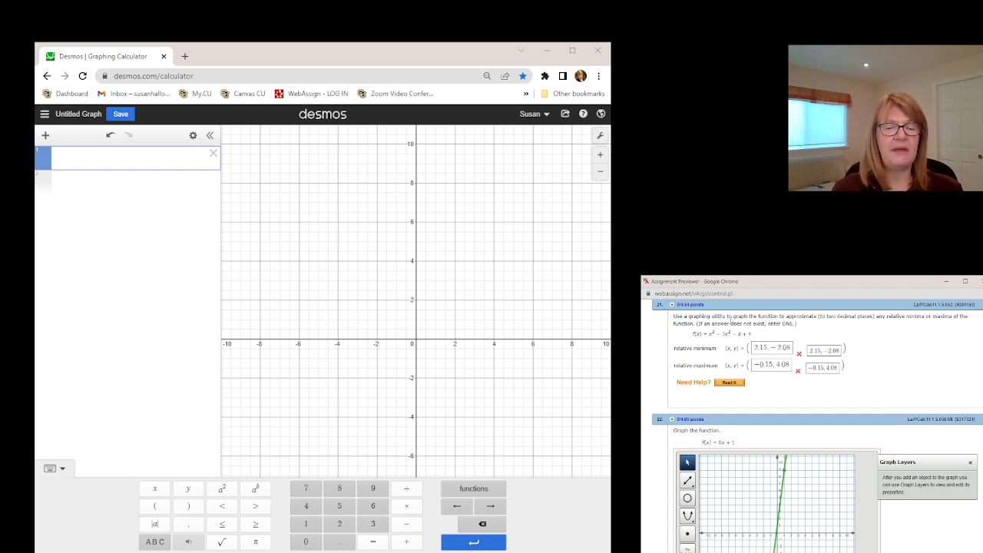
click(355, 60)
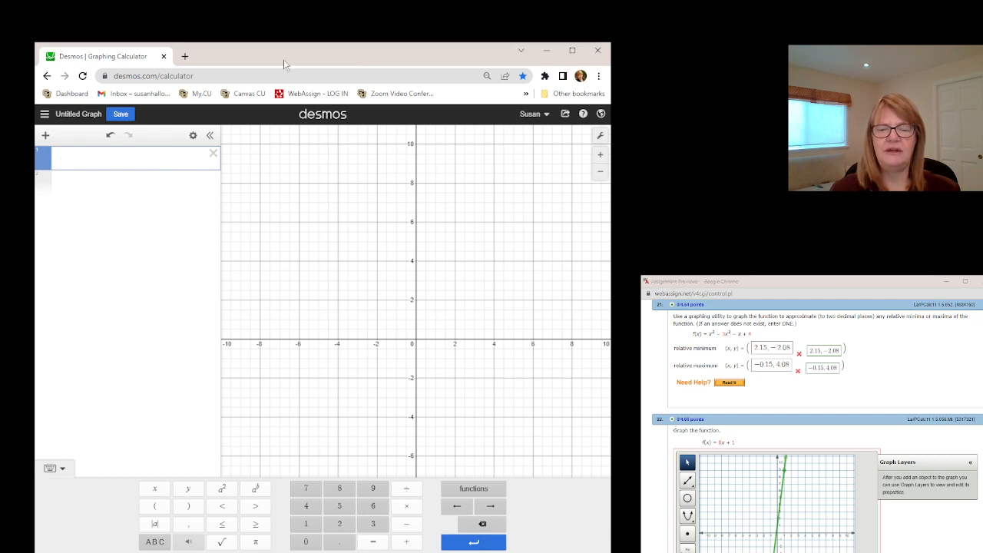
click(61, 467)
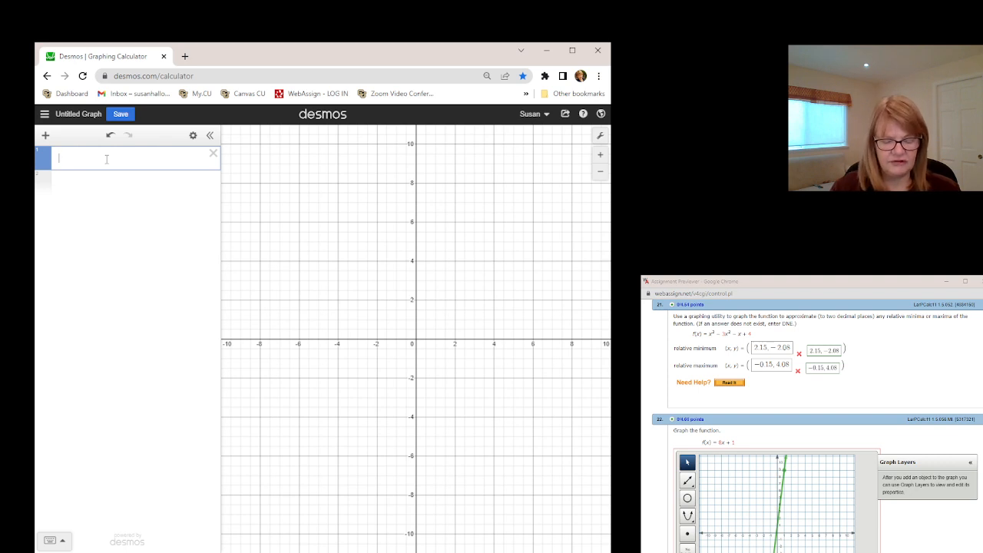
text(y )
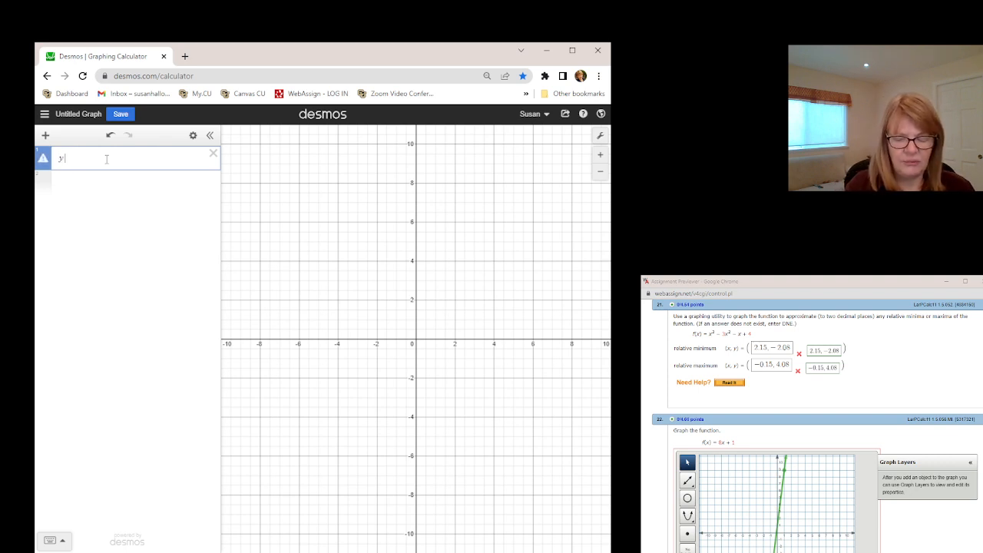
text(= x^3)
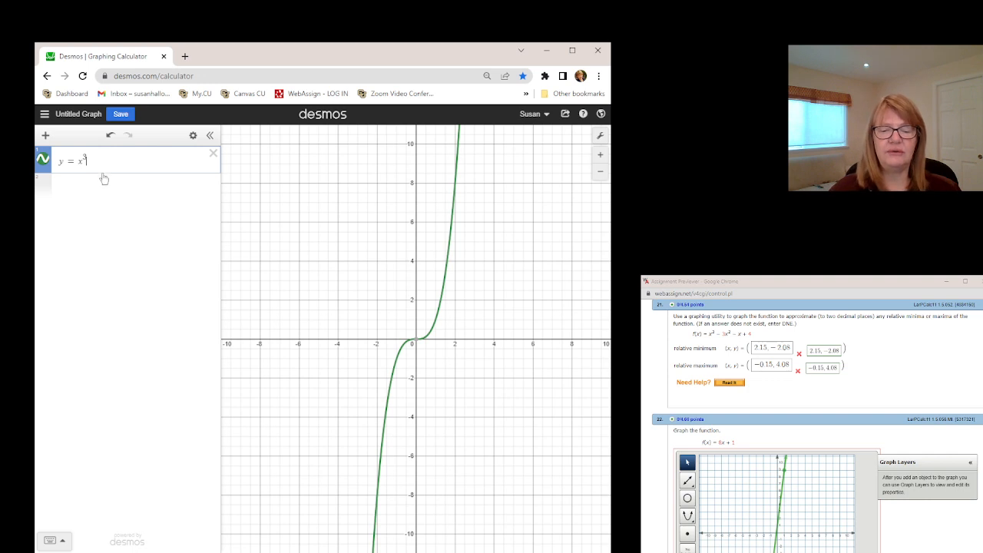
click(51, 540)
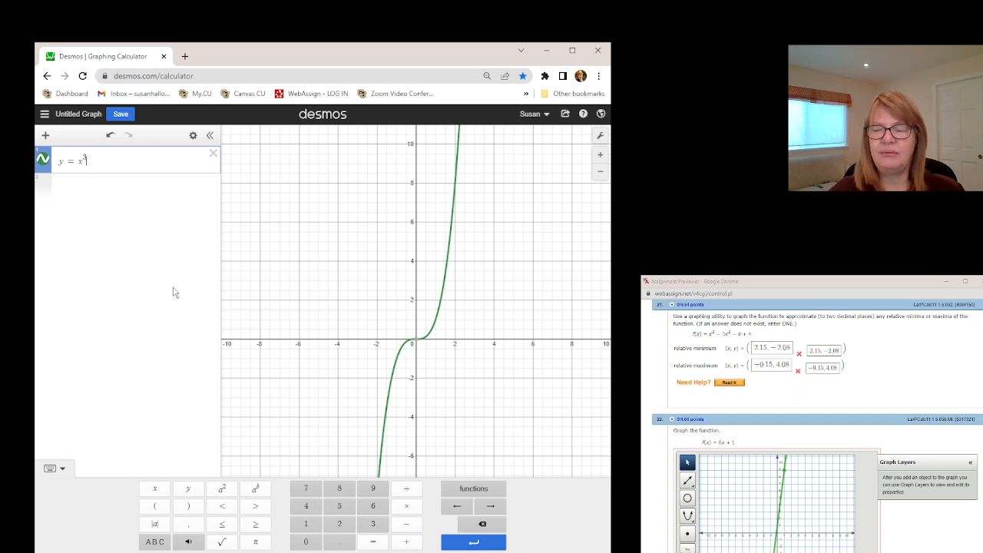
drag(104, 159, 37, 170)
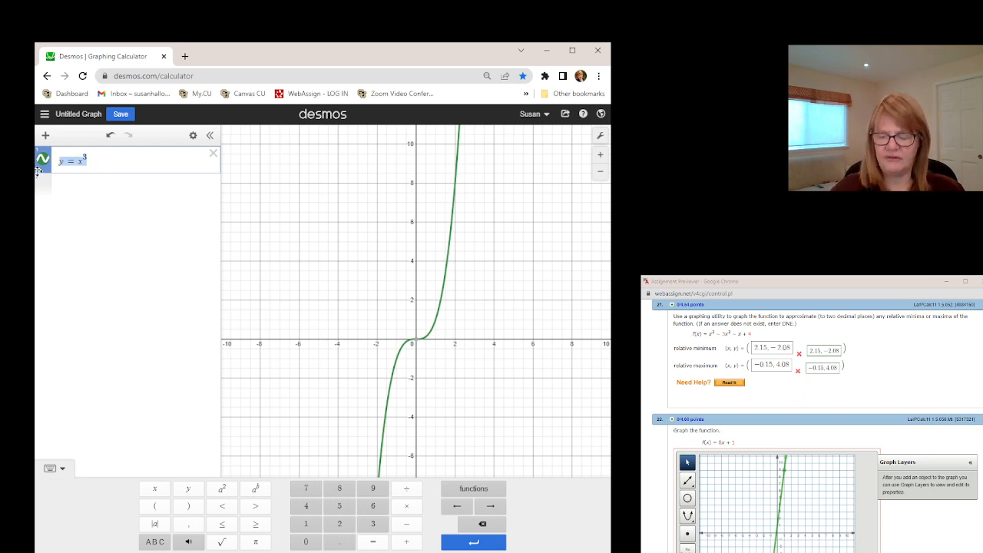
key(BackSpace)
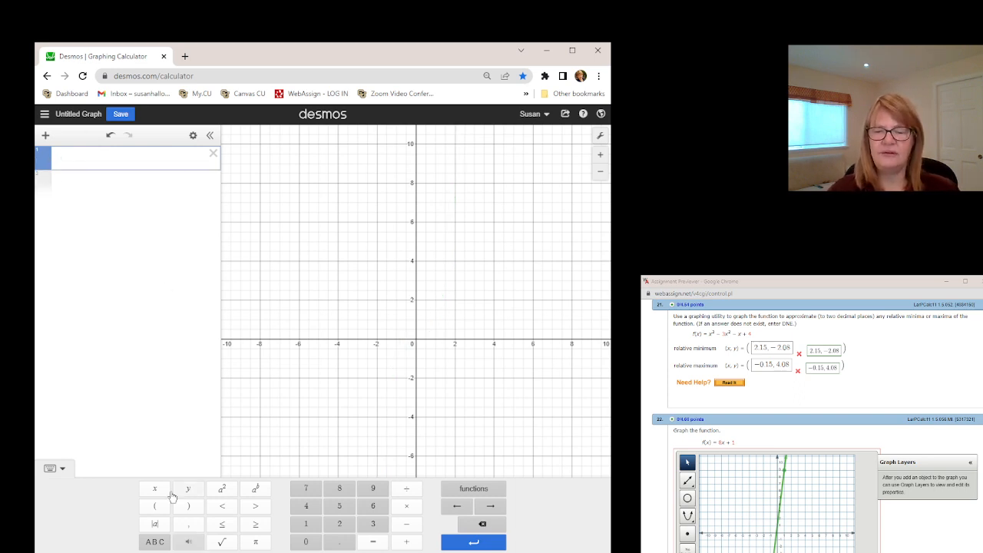
Step: Enter y = x^3 in the first expression line with the on-screen keypad
click(187, 492)
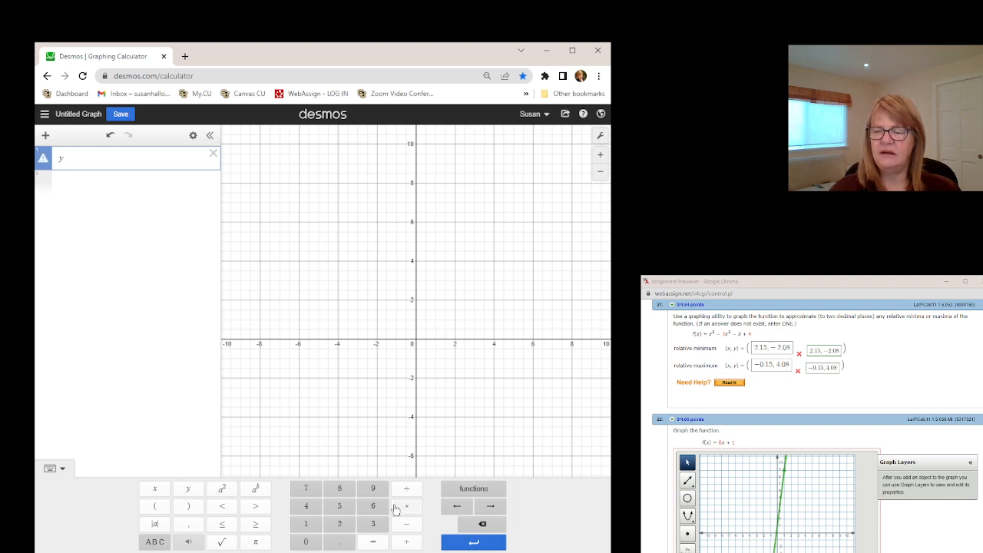
click(373, 542)
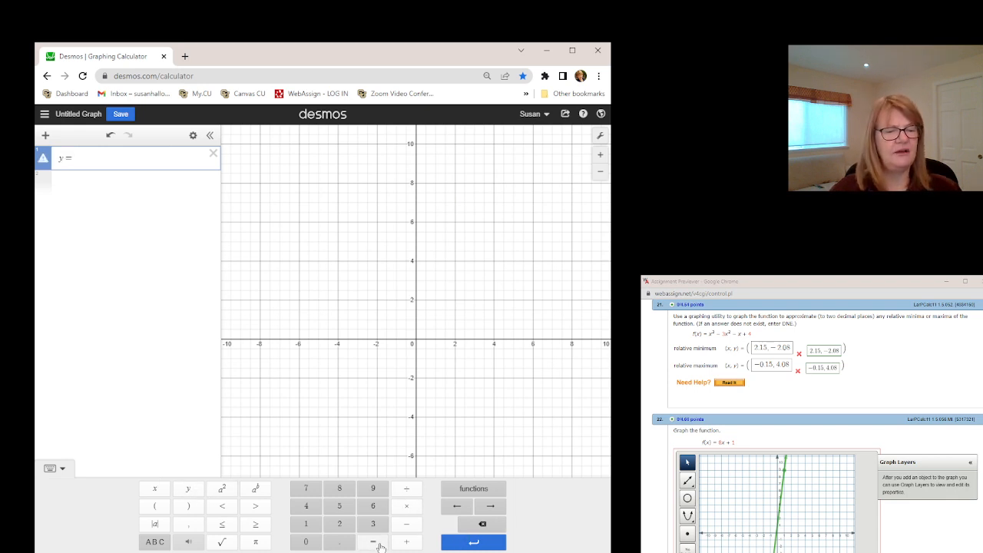
click(161, 491)
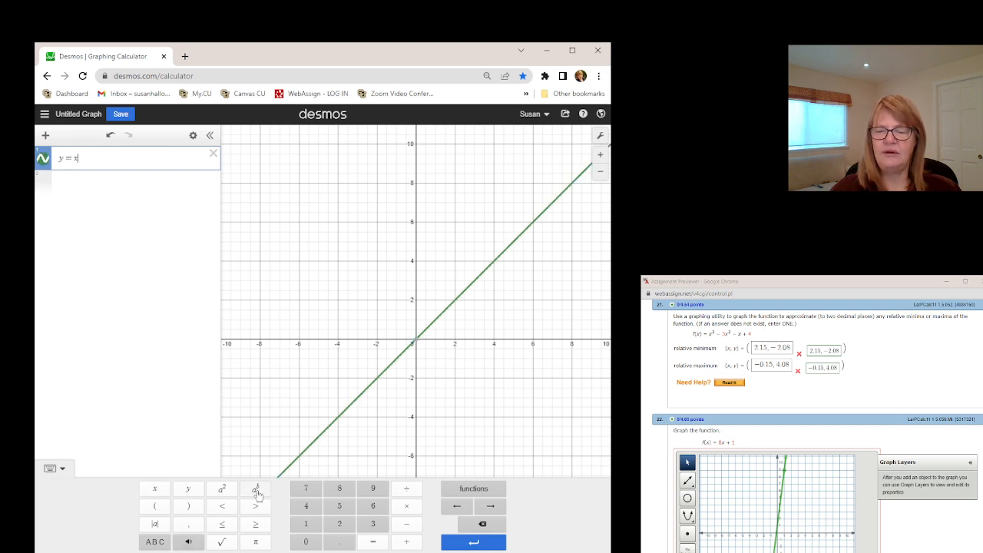
click(256, 491)
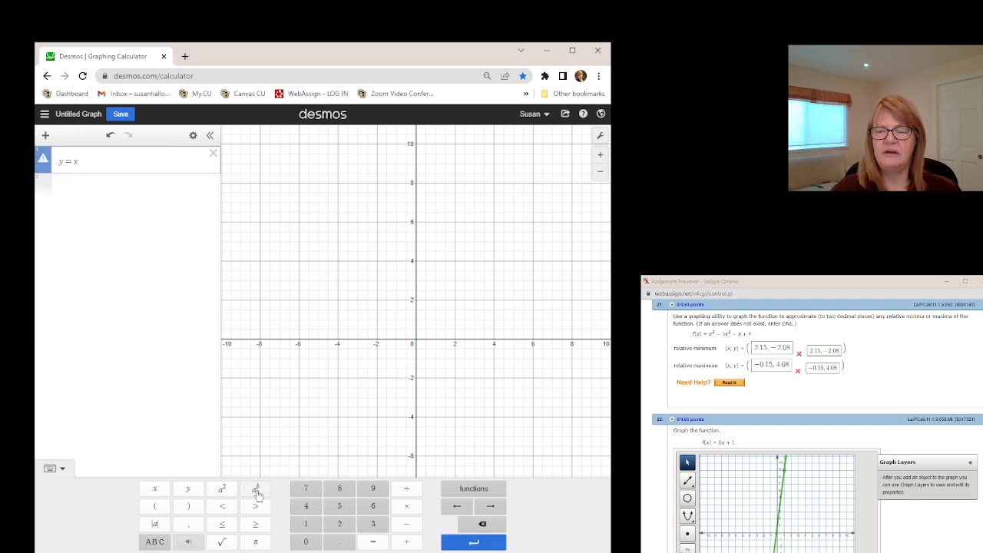
click(374, 526)
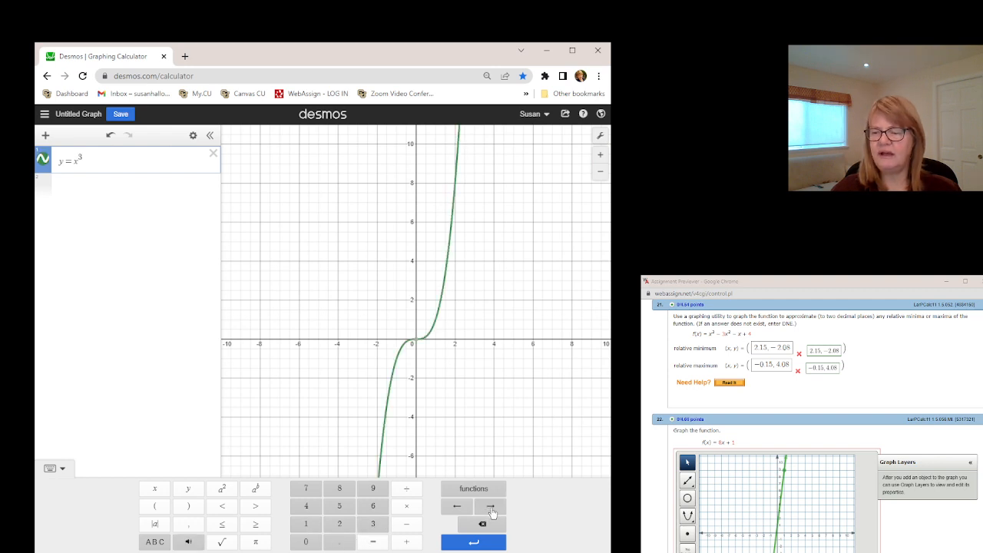
Step: Append the term − 3x^2 to the equation after the cubic term, outside its exponent
click(491, 512)
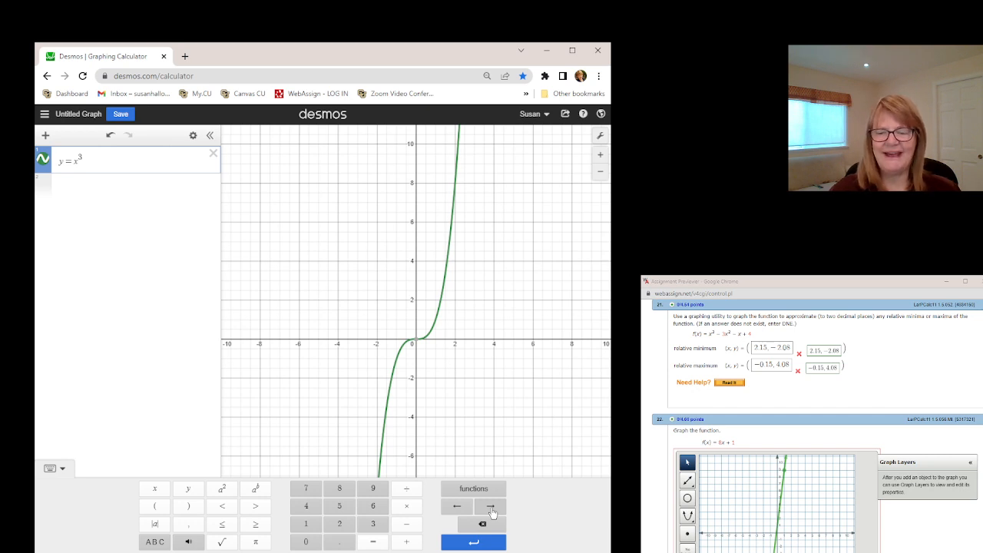
click(407, 525)
click(373, 529)
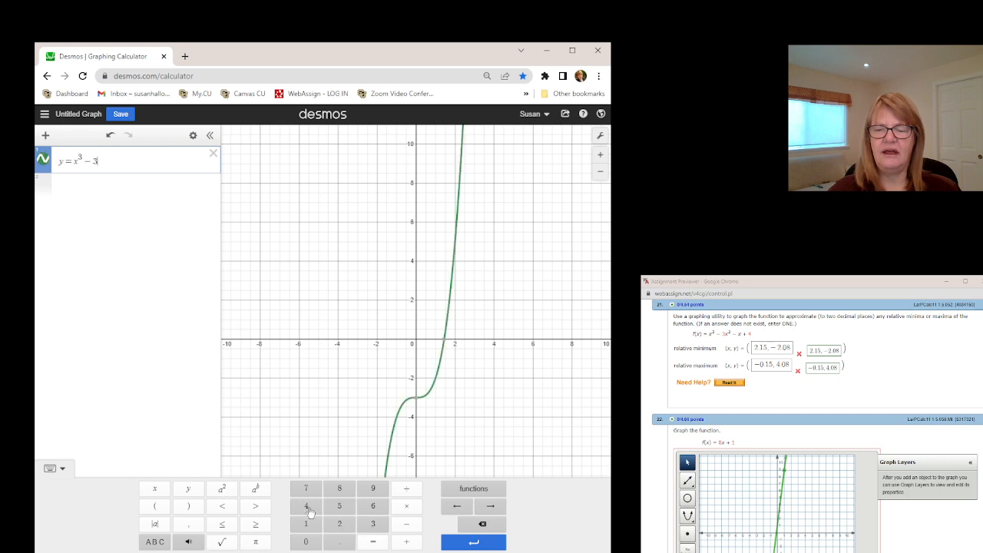
click(153, 489)
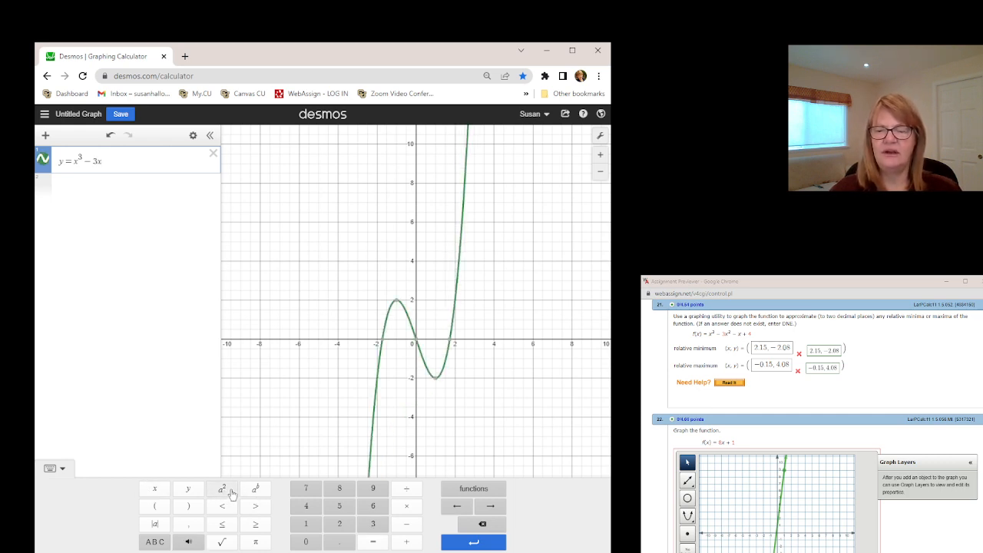
click(222, 489)
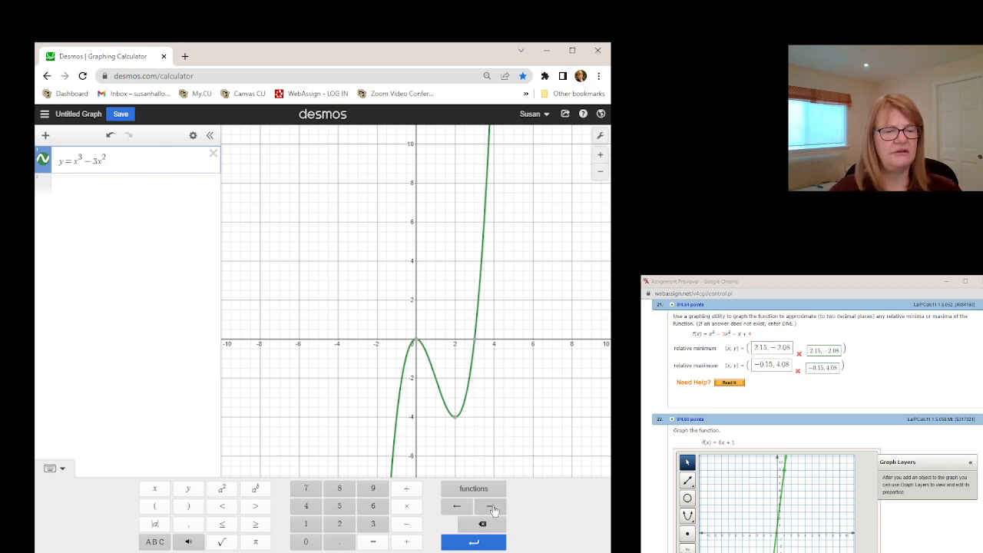
Step: Complete the cubic equation by appending − x + 4 after the squared term
click(490, 507)
click(406, 524)
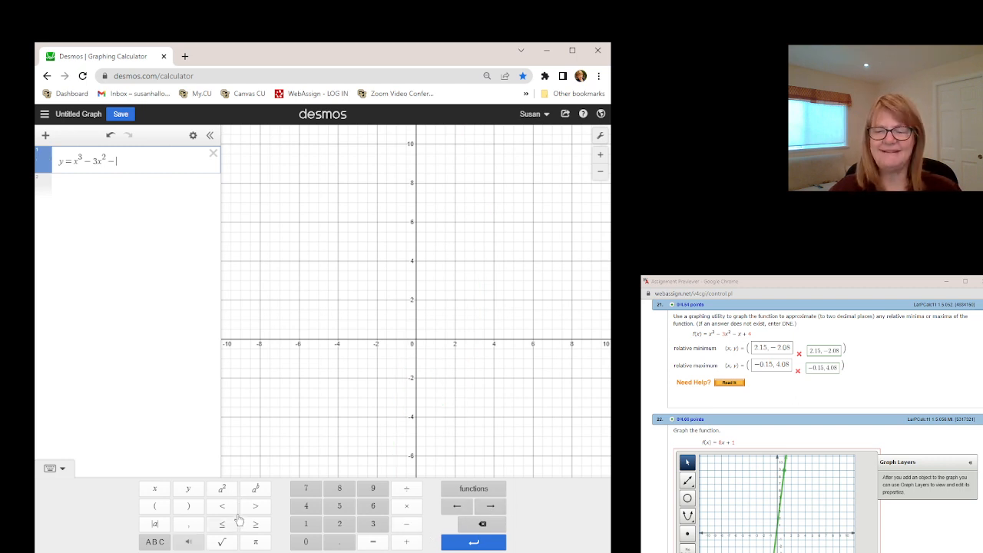
click(153, 492)
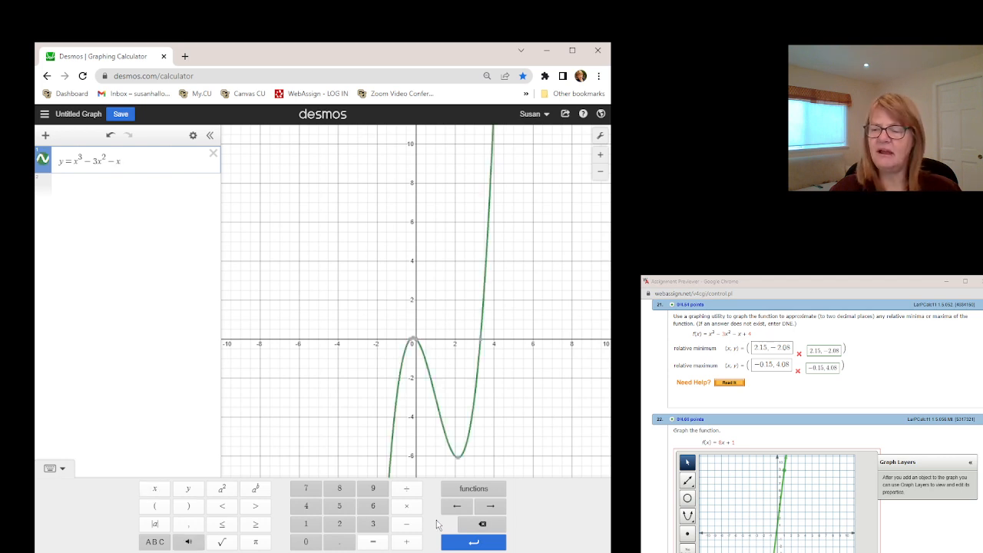
click(406, 541)
click(306, 505)
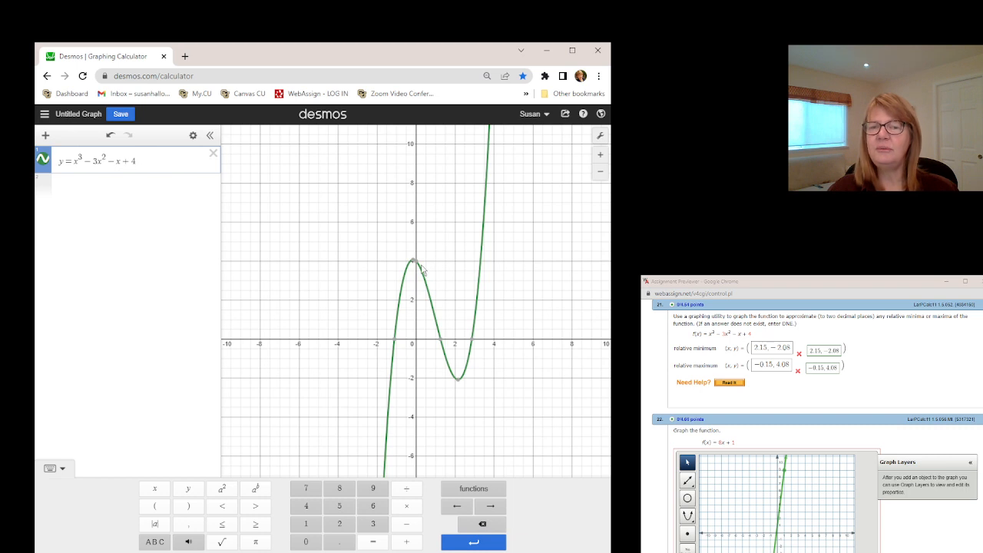
Step: Display the coordinates of the curve's relative minimum, its three x-intercepts, the y-intercept and the relative maximum
click(457, 379)
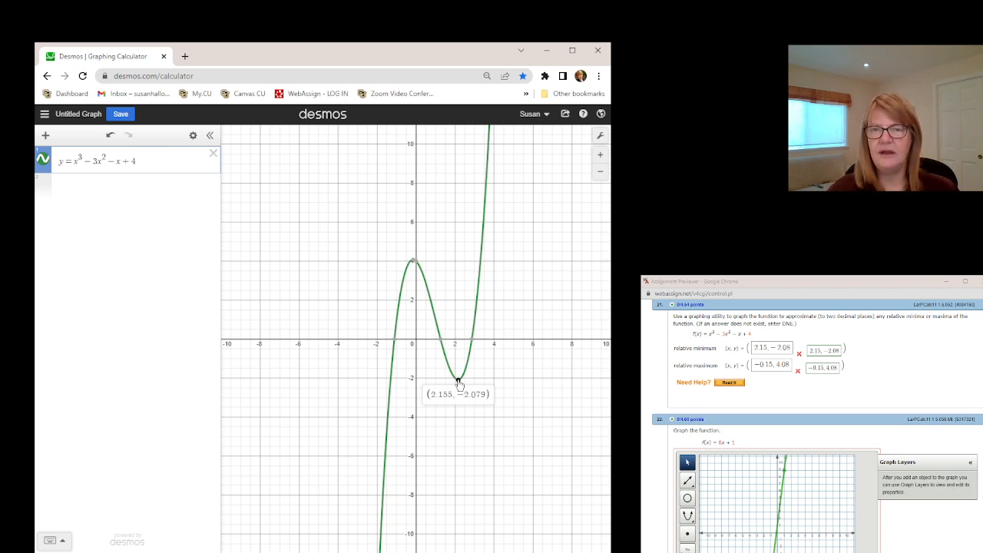
mouse_move(472, 342)
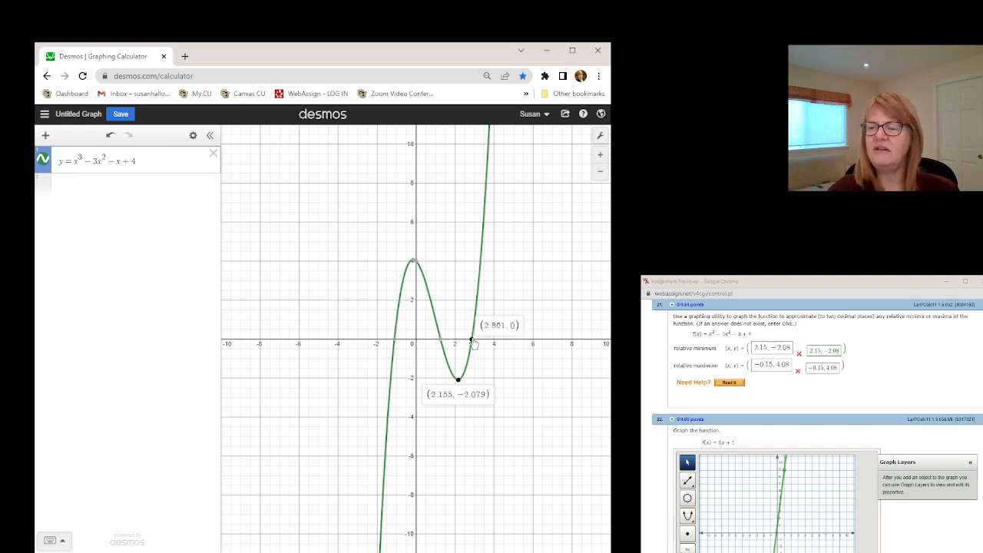
click(440, 340)
click(395, 342)
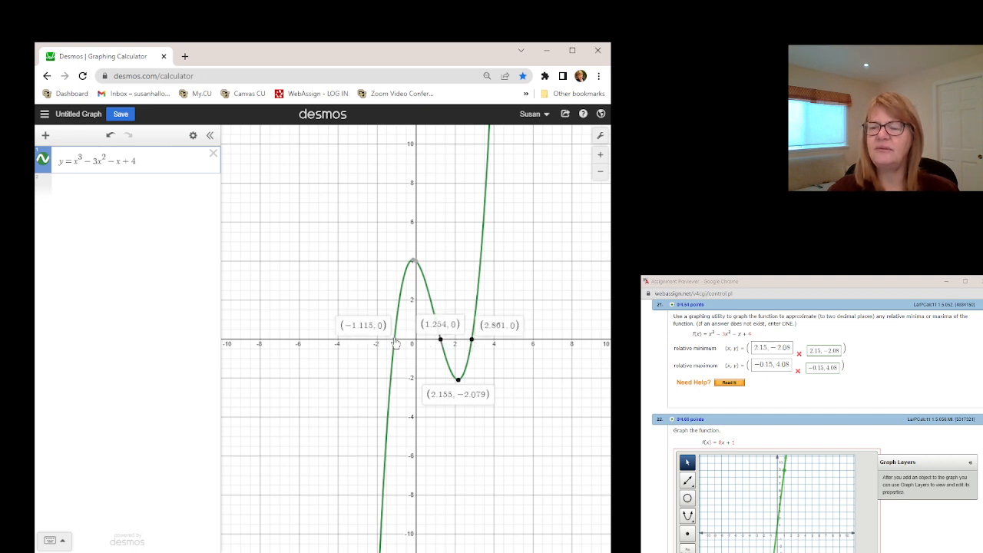
click(415, 263)
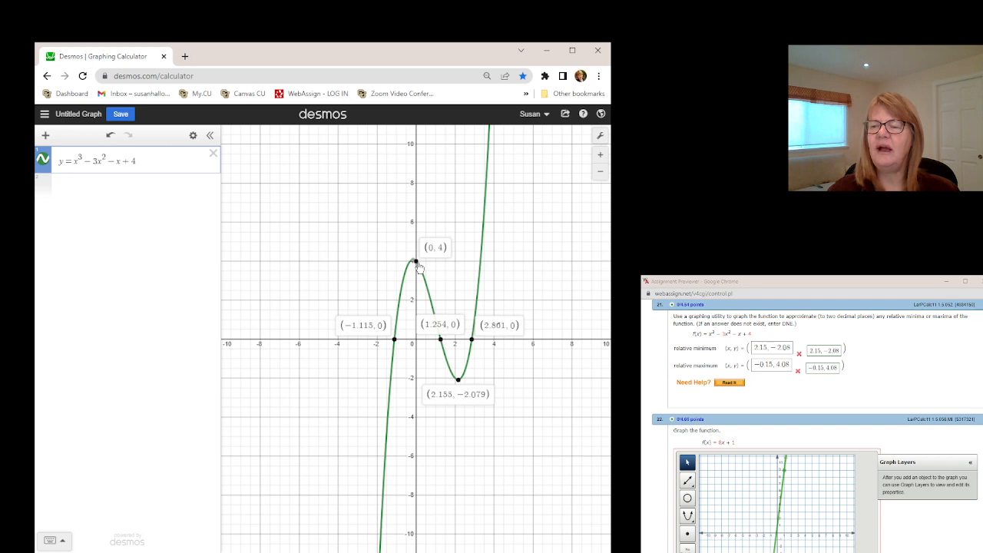
click(413, 262)
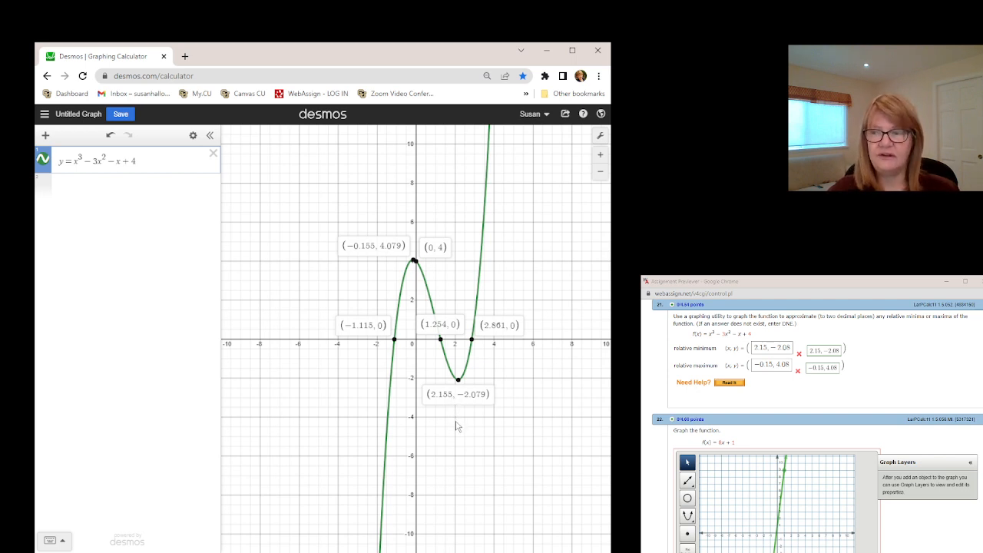
Step: Examine the relative minimum up close and display its coordinates to four decimal places
click(601, 155)
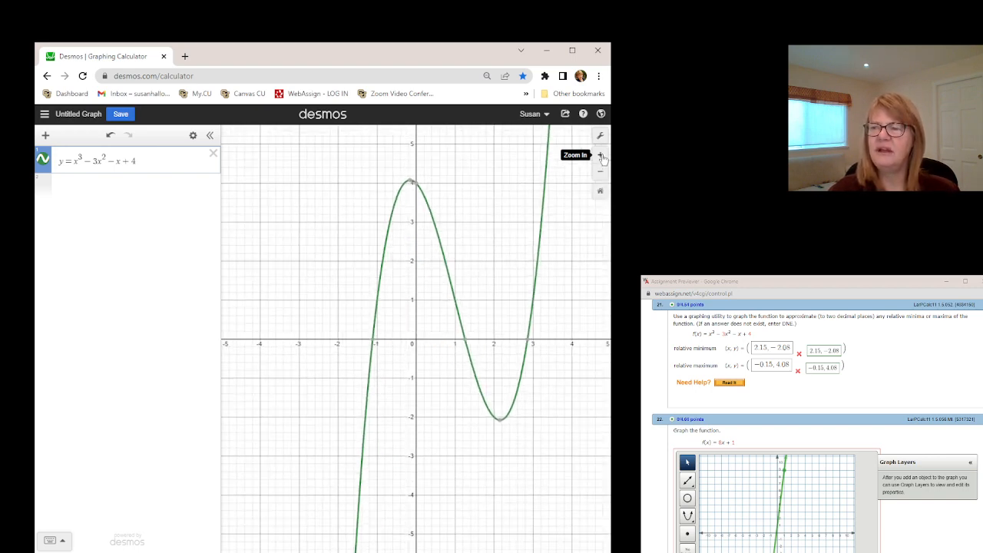
click(602, 155)
drag(538, 338, 381, 270)
click(600, 155)
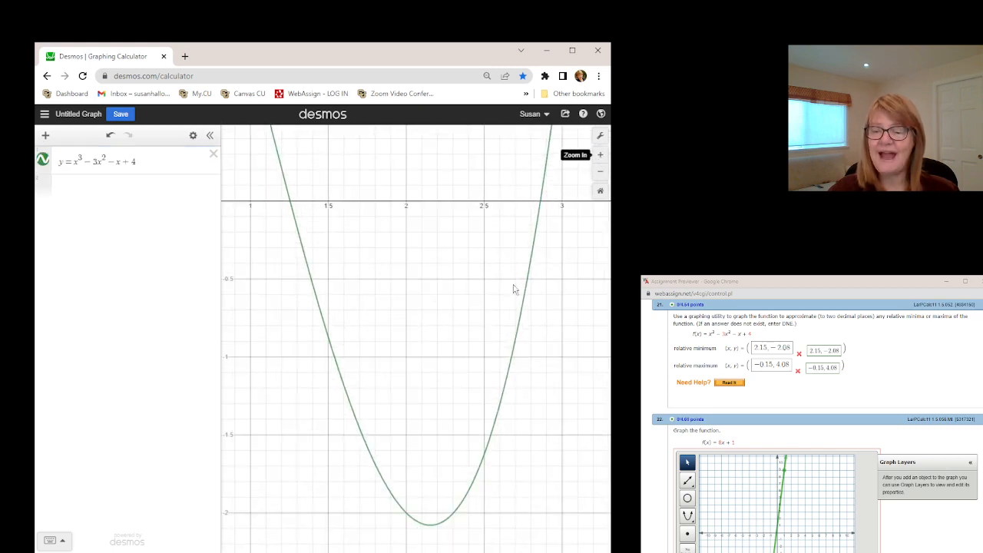
drag(435, 407, 407, 214)
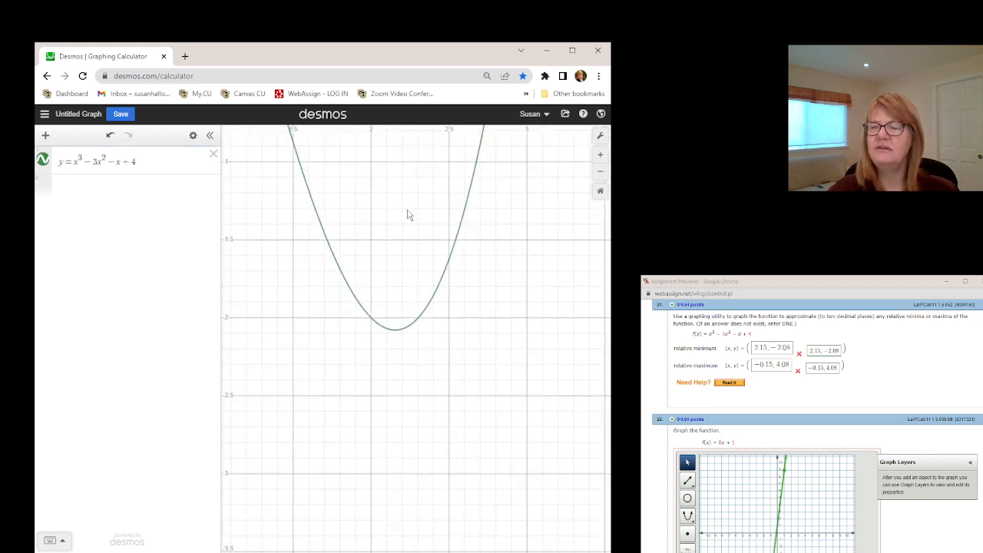
click(602, 155)
click(602, 156)
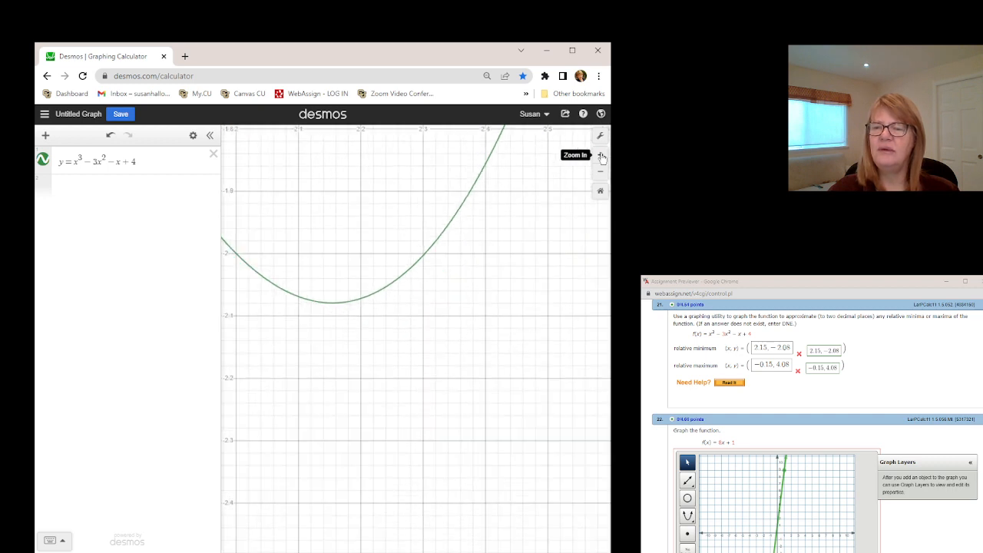
click(332, 304)
drag(332, 305, 334, 306)
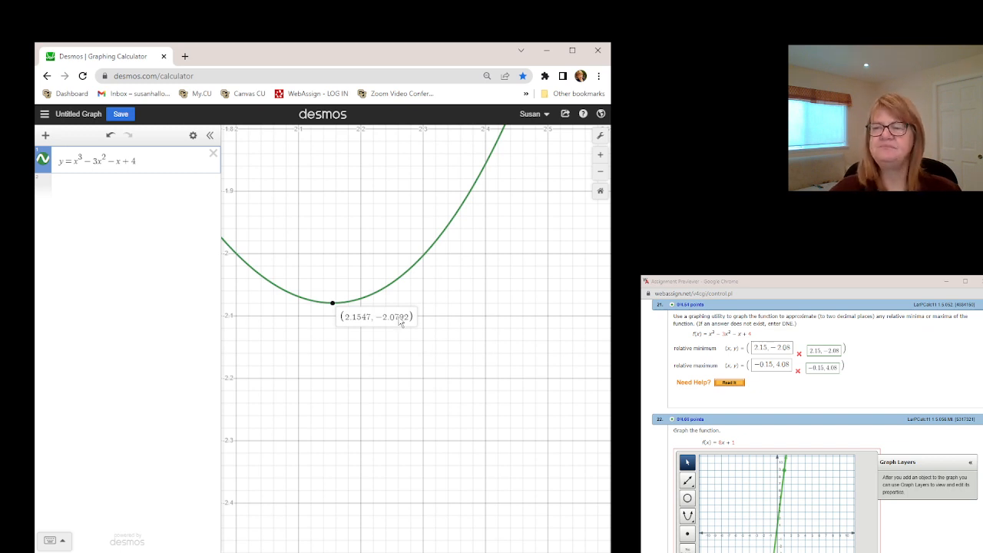
Step: Restore the graph's default zoom and bring the relative maximum near the y-axis into closer view
drag(318, 213, 408, 377)
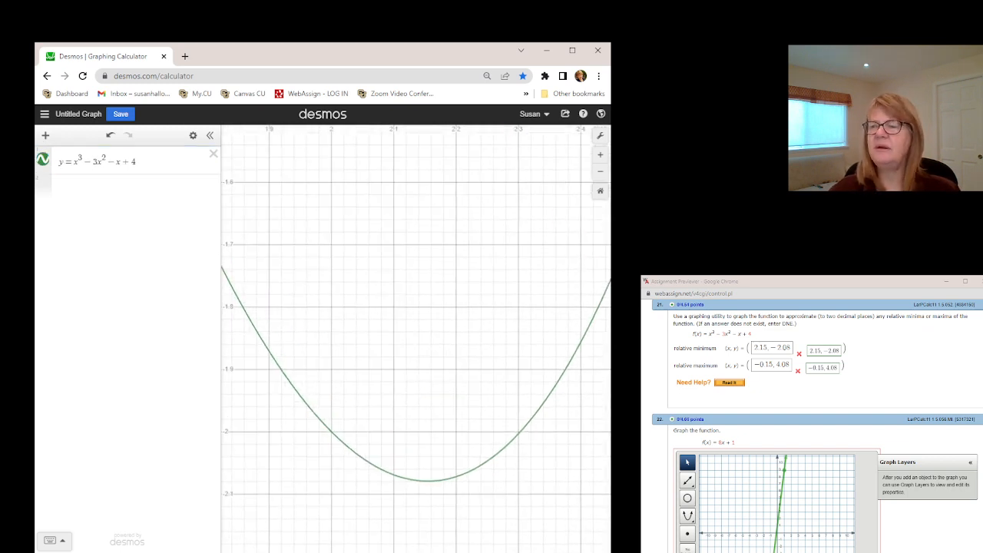
click(600, 192)
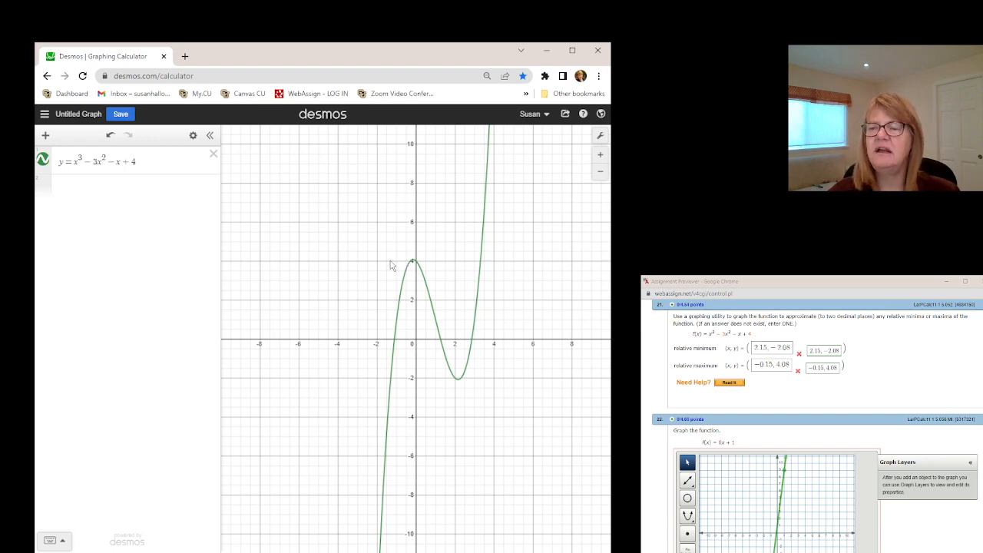
scroll(388, 266, up, 5)
scroll(388, 266, up, 3)
drag(526, 289, 421, 291)
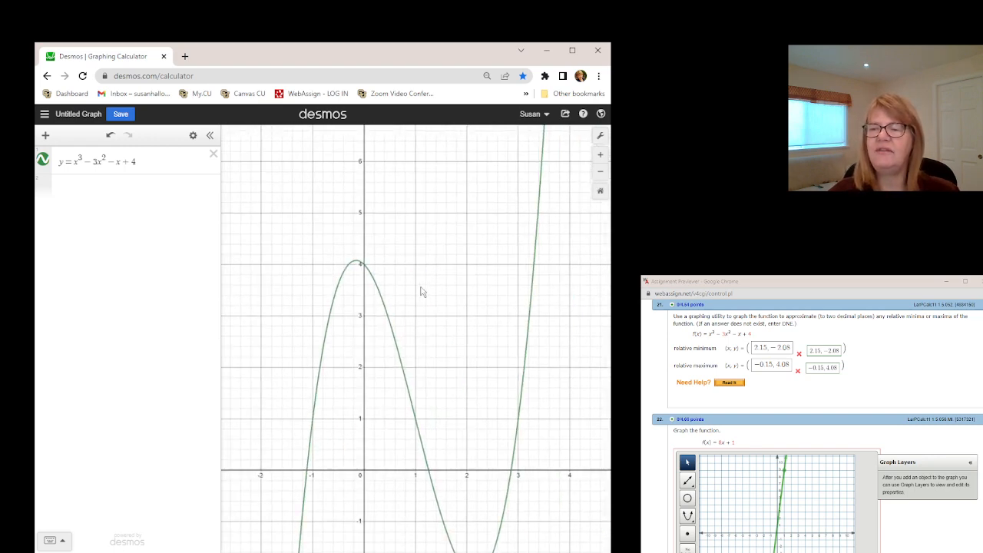
scroll(393, 283, up, 5)
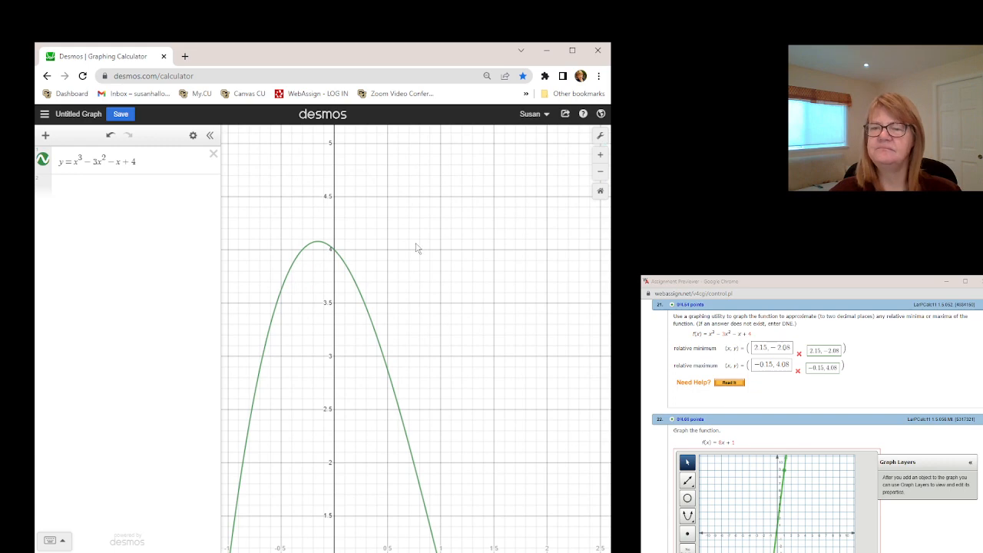
drag(363, 245, 458, 292)
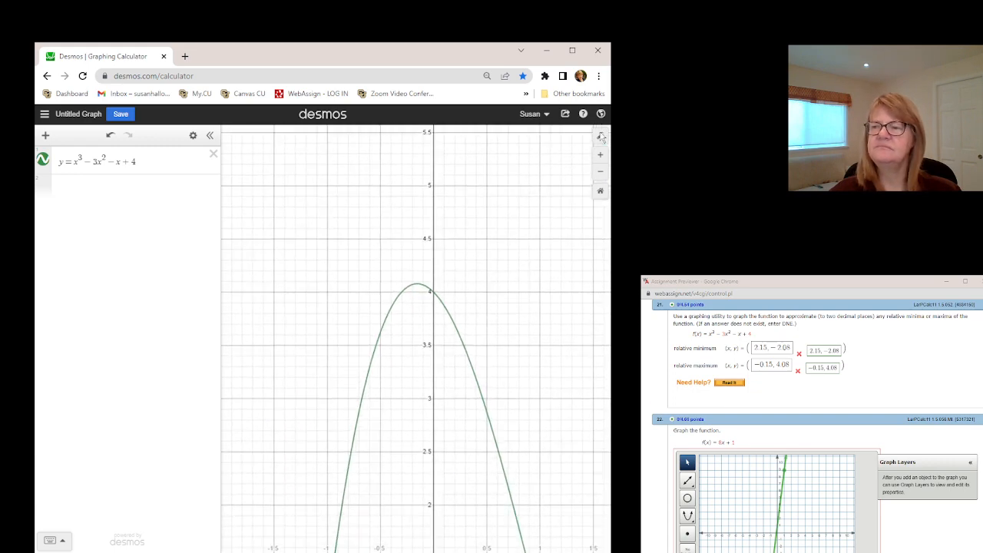
Step: Examine the relative maximum up close, display its precise coordinates, and return the graph to its default zoom
click(600, 156)
click(600, 156)
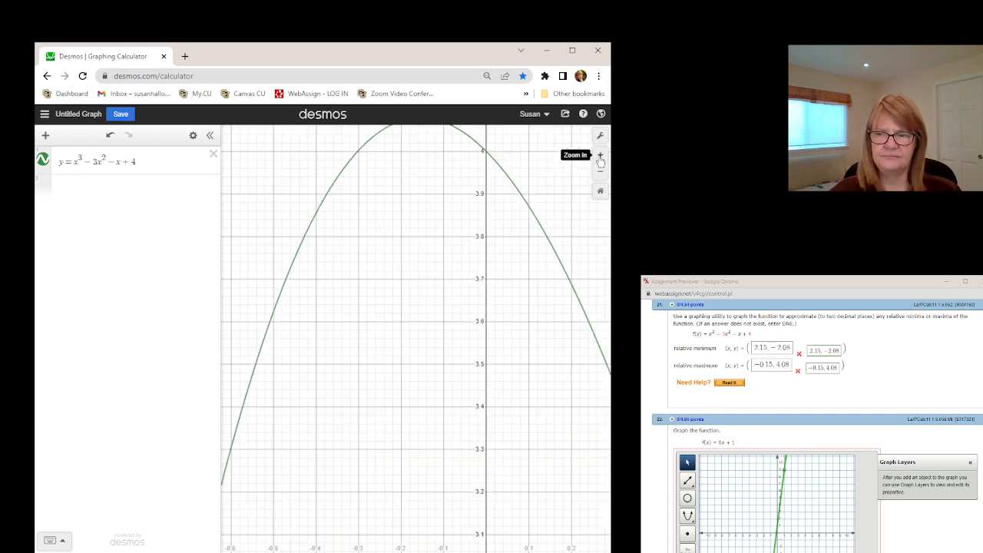
click(600, 155)
drag(493, 143, 416, 479)
drag(377, 390, 384, 464)
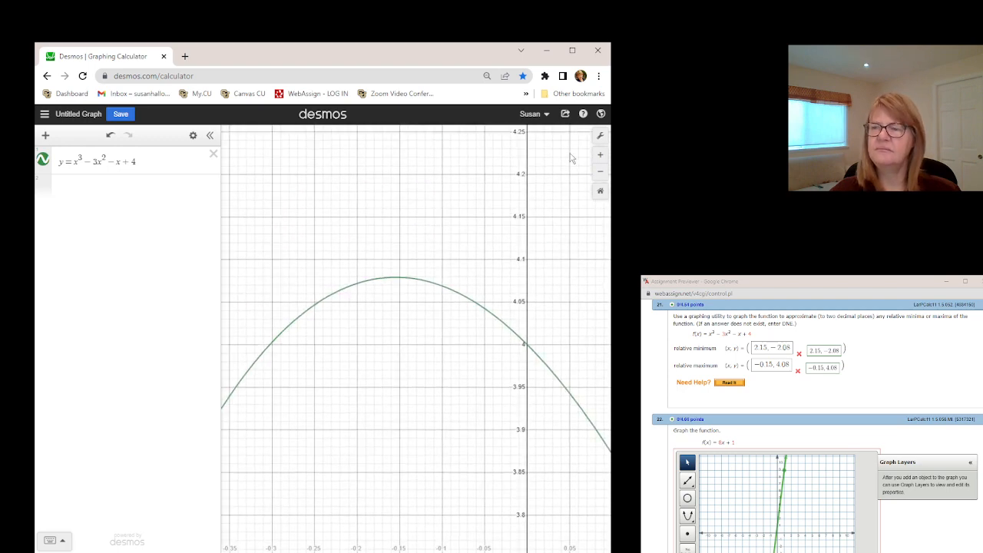
click(601, 156)
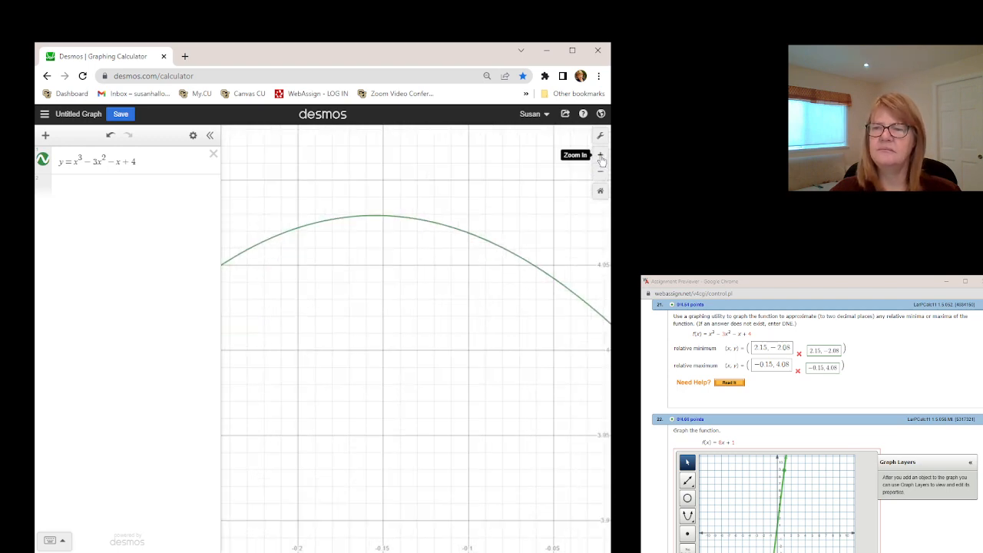
click(600, 156)
drag(368, 186, 405, 459)
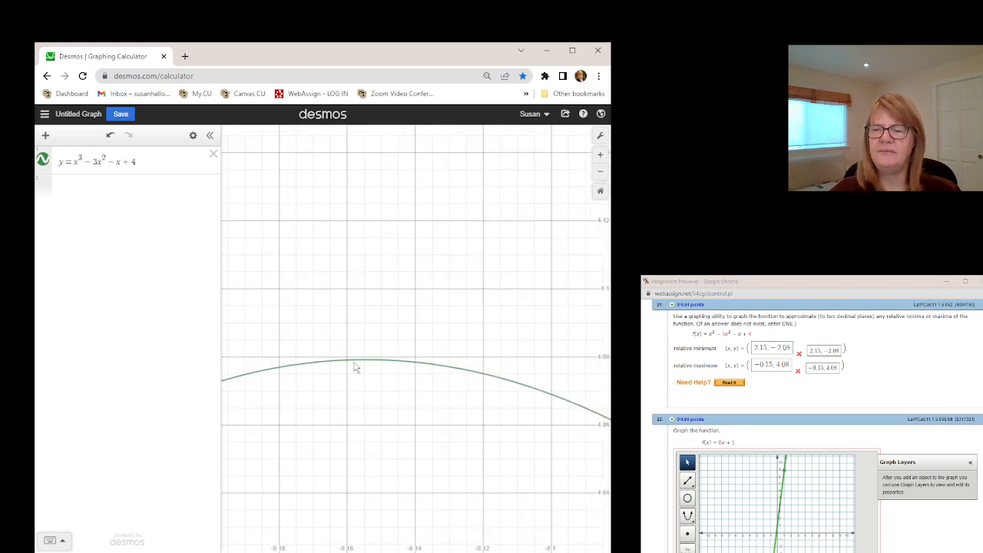
mouse_move(373, 366)
mouse_down()
mouse_move(478, 372)
mouse_move(544, 389)
mouse_move(364, 365)
mouse_up()
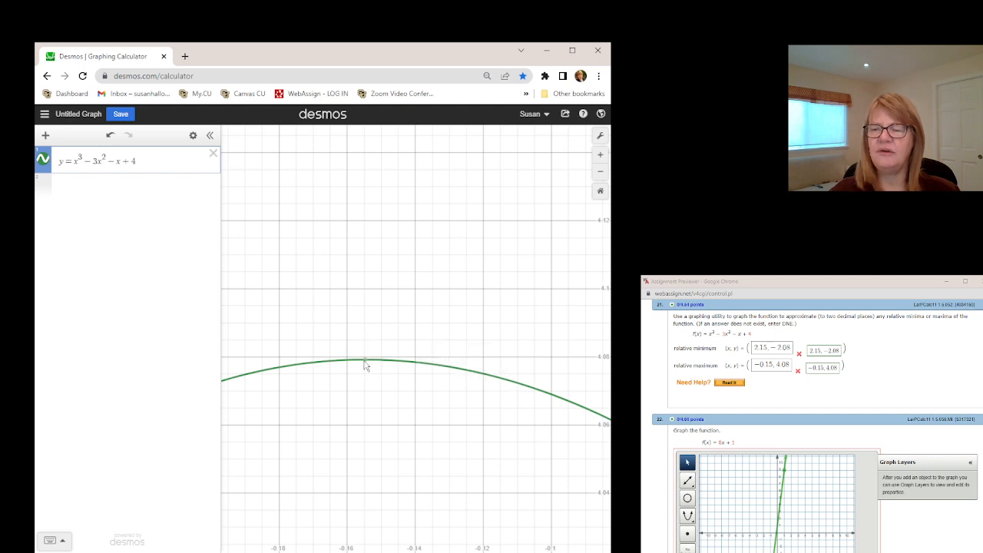
click(365, 364)
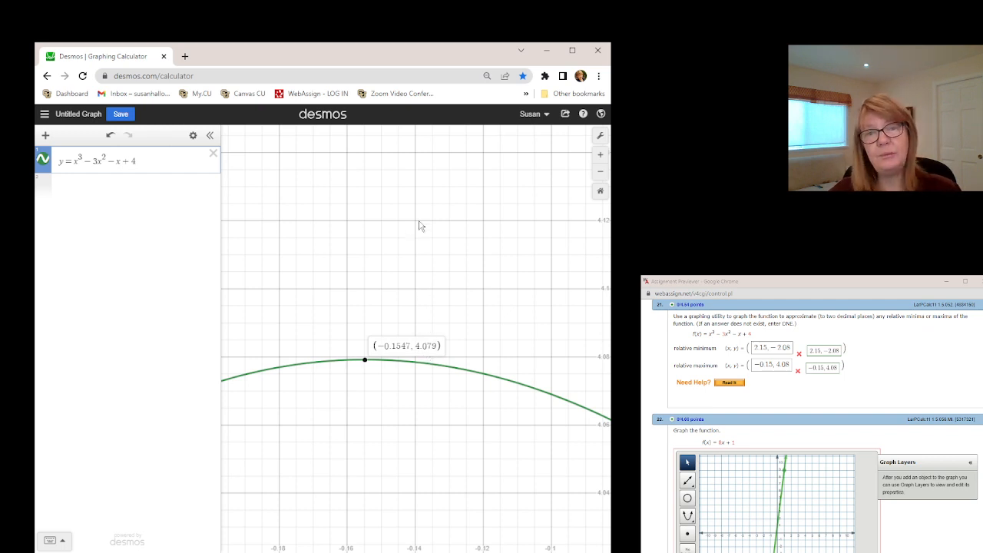
click(600, 192)
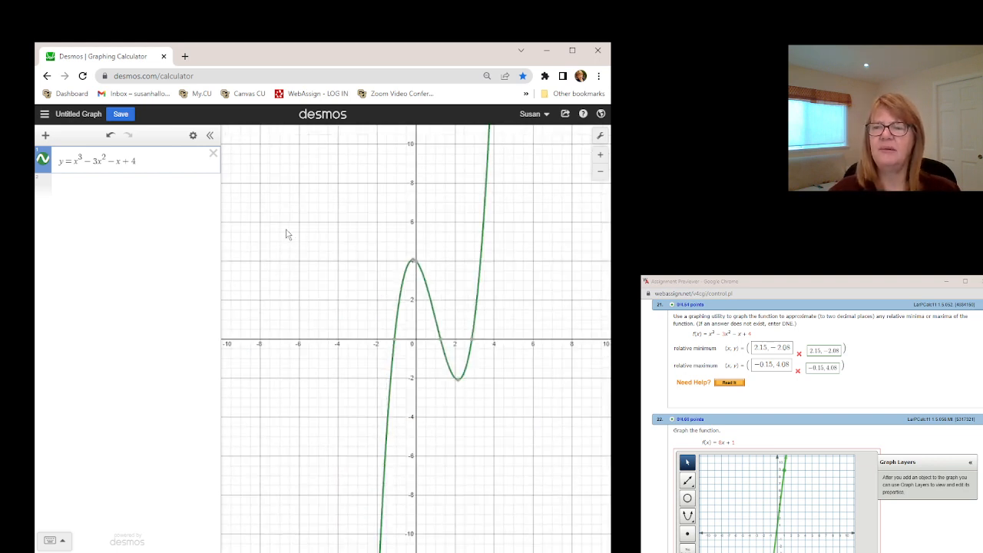